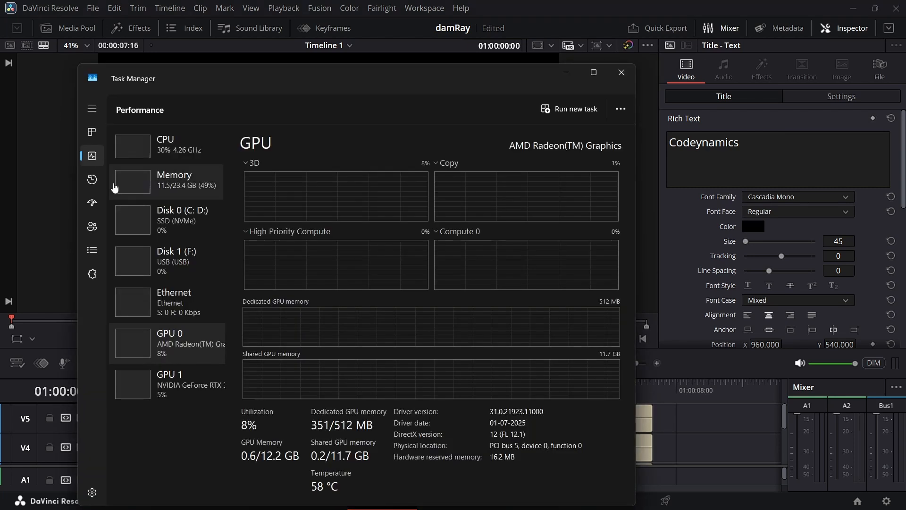
Step: Check the performance graphs of GPU 1 (NVIDIA GeForce RTX 3060) in Task Manager, and minimize its window
left_click(92, 109)
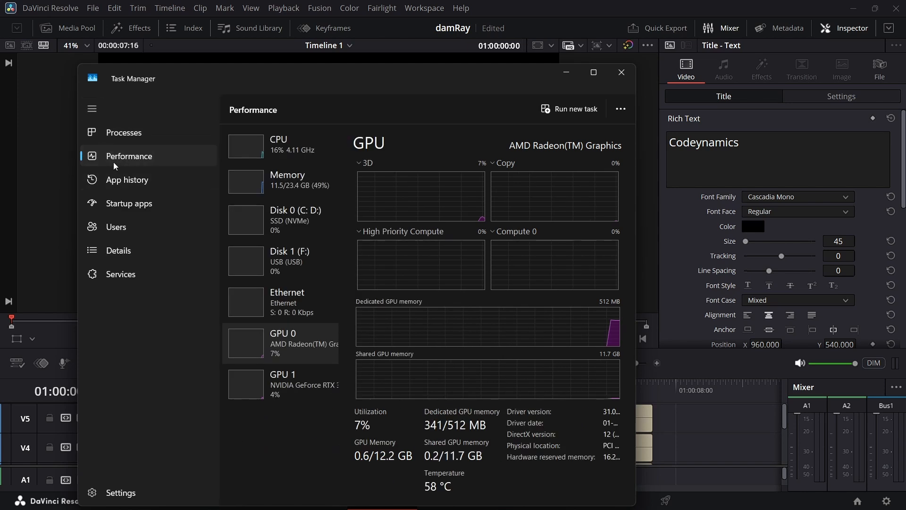
left_click(92, 109)
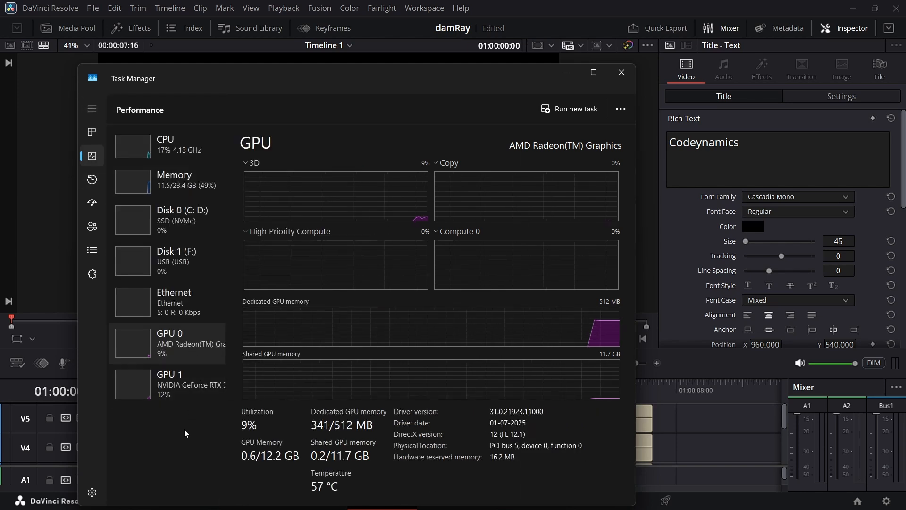
left_click(189, 395)
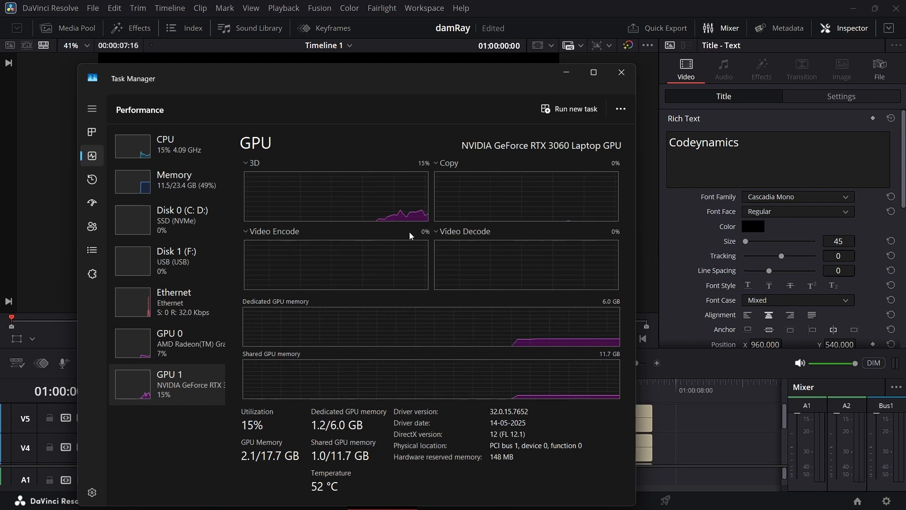
left_click(566, 73)
Step: Open the Memory and GPU preferences in DaVinci Resolve and turn off Auto for both GPU processing mode and GPU selection
left_click(40, 8)
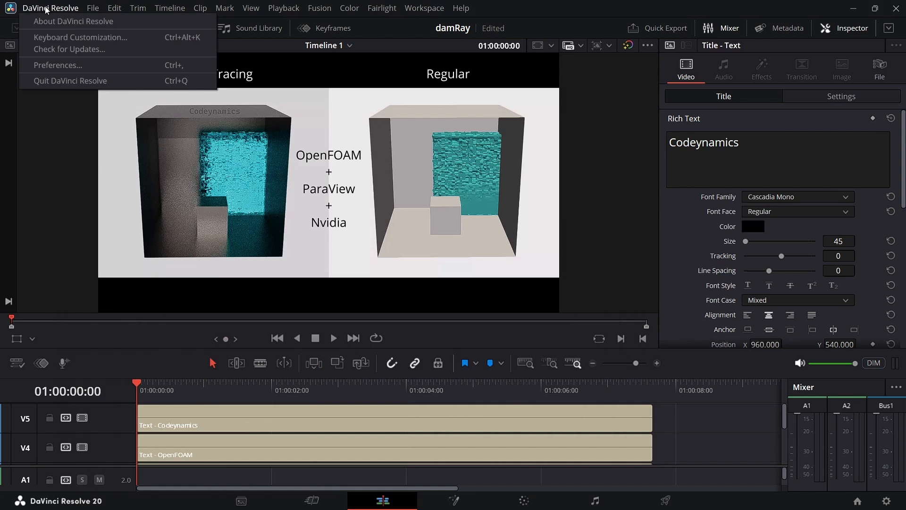
left_click(74, 66)
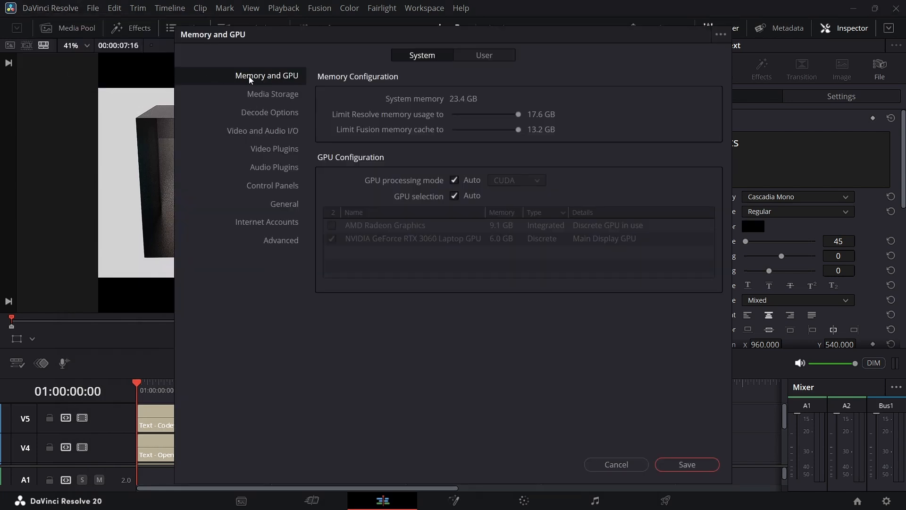
left_click(454, 180)
left_click(455, 197)
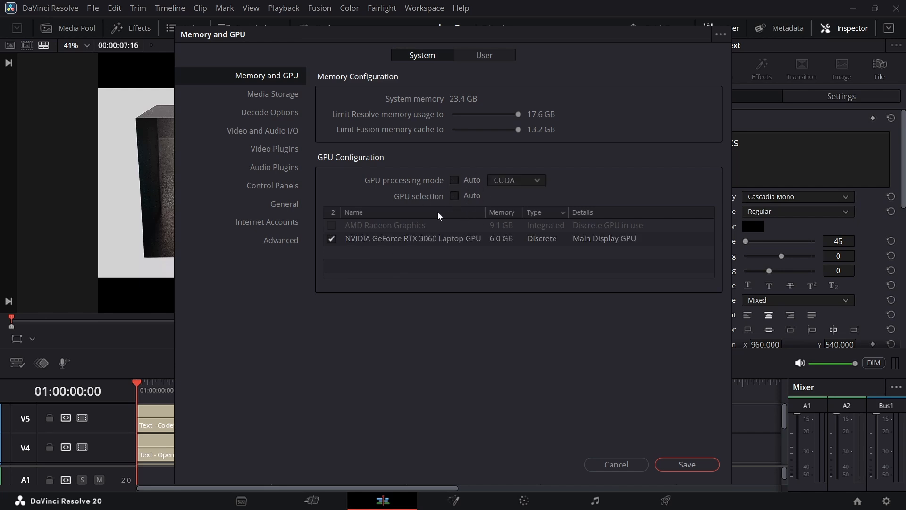
Step: Deselect the NVIDIA GPU, and try switching the GPU processing mode to OpenCL and back to CUDA
left_click(331, 238)
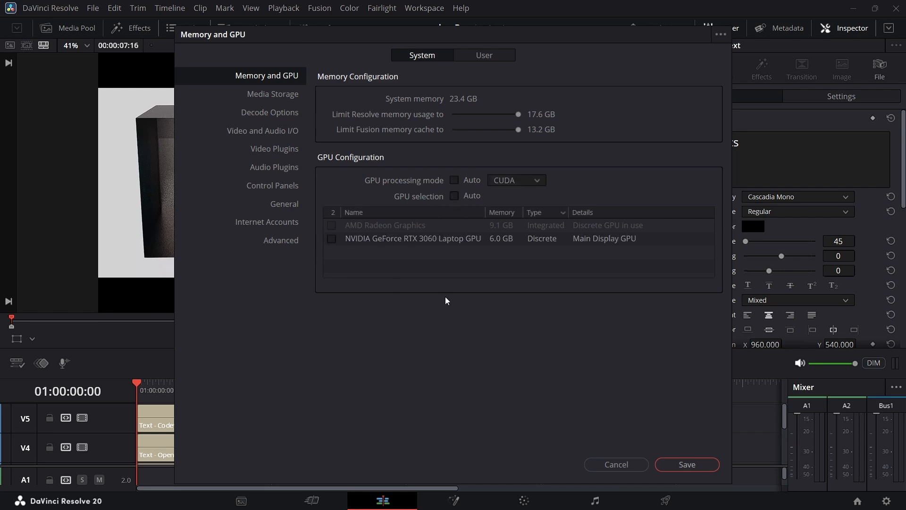
left_click(517, 179)
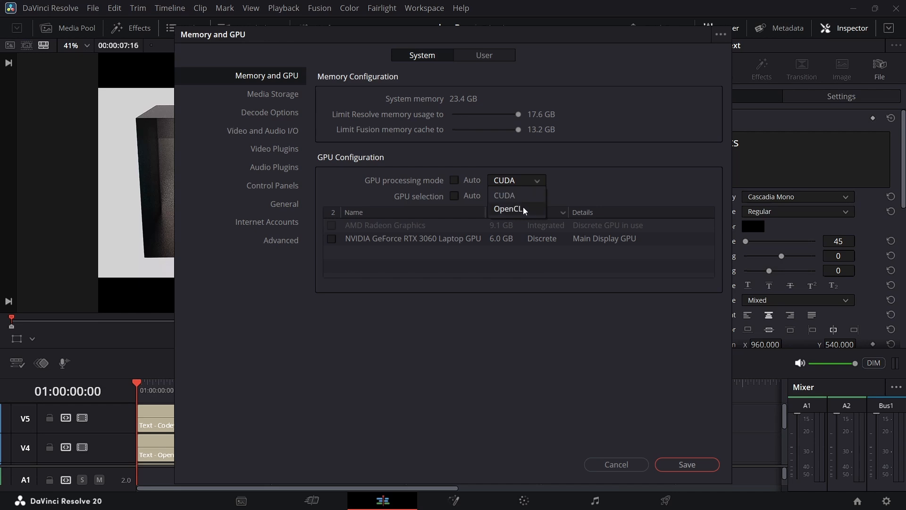
left_click(510, 208)
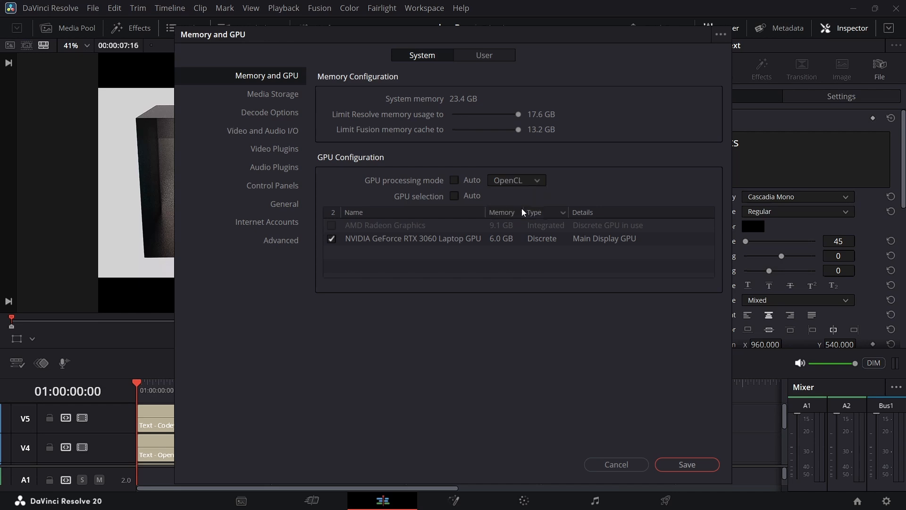
left_click(523, 180)
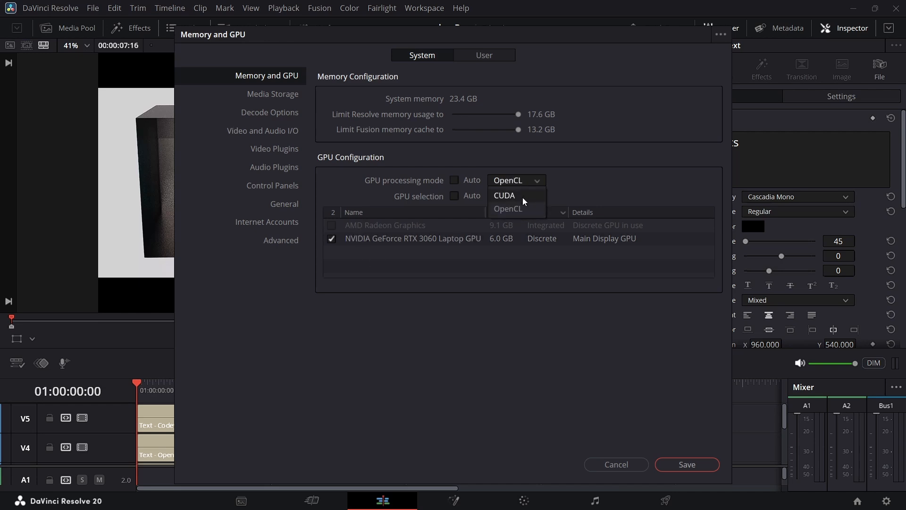
left_click(522, 197)
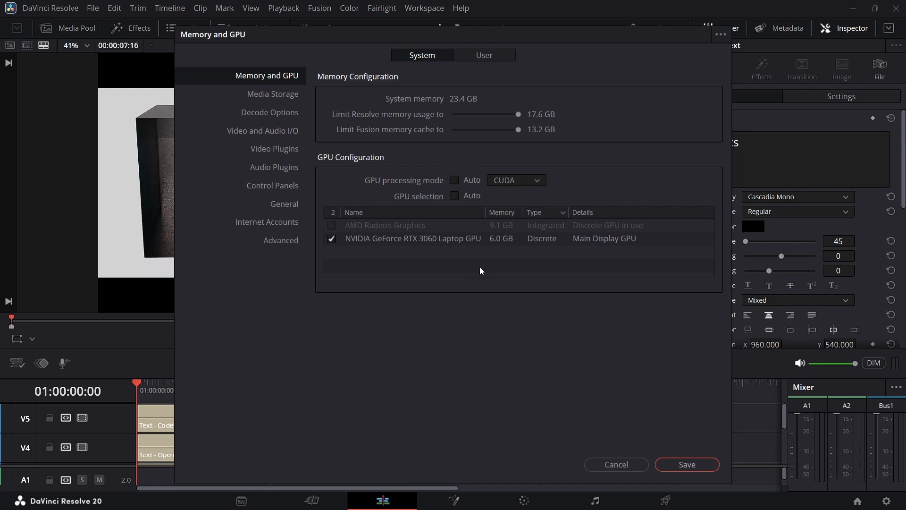
Step: Reselect CUDA as the GPU processing mode and toggle the NVIDIA GeForce RTX 3060 Laptop GPU off and on
left_click(524, 183)
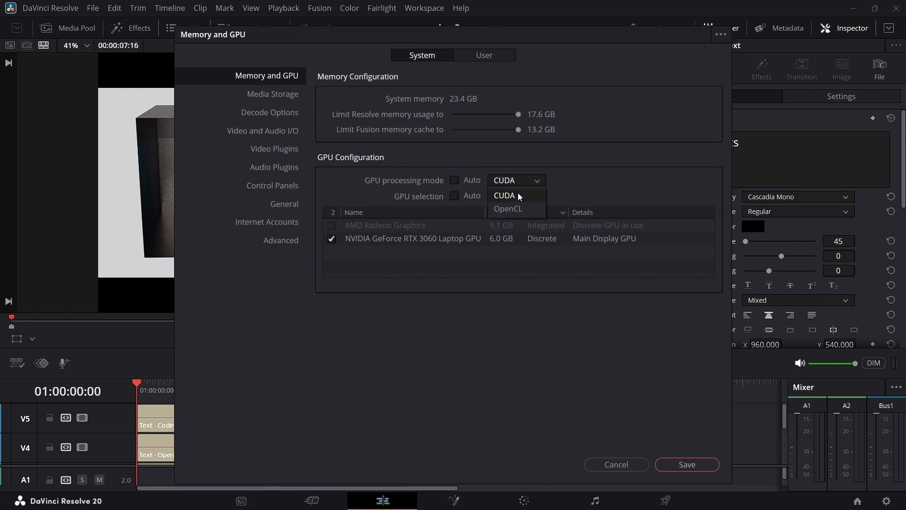
left_click(519, 196)
left_click(331, 239)
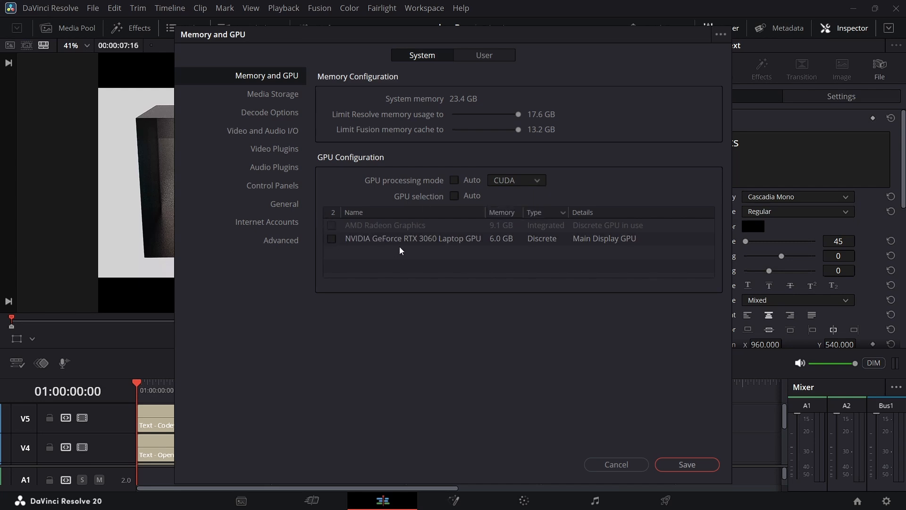
left_click(332, 239)
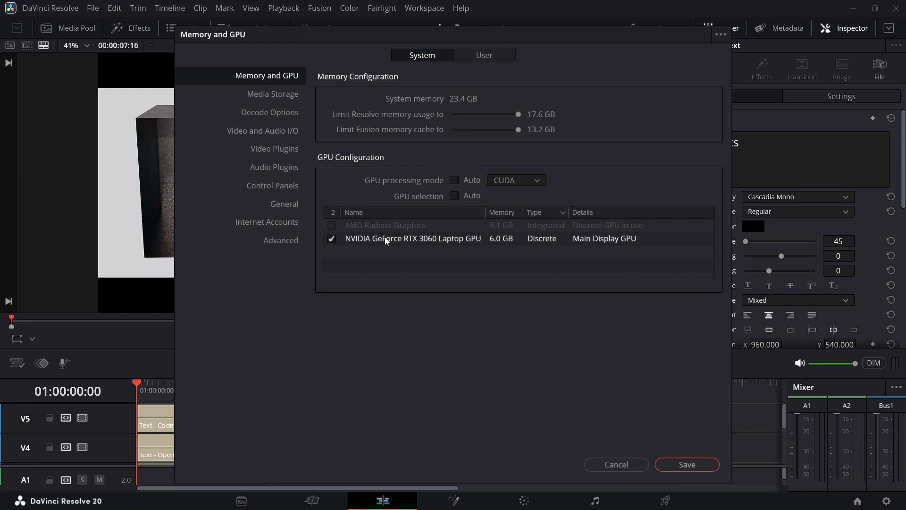
Step: Set GPU selection and GPU processing mode to Auto, save the preferences and close DaVinci Resolve for a restart
left_click(454, 195)
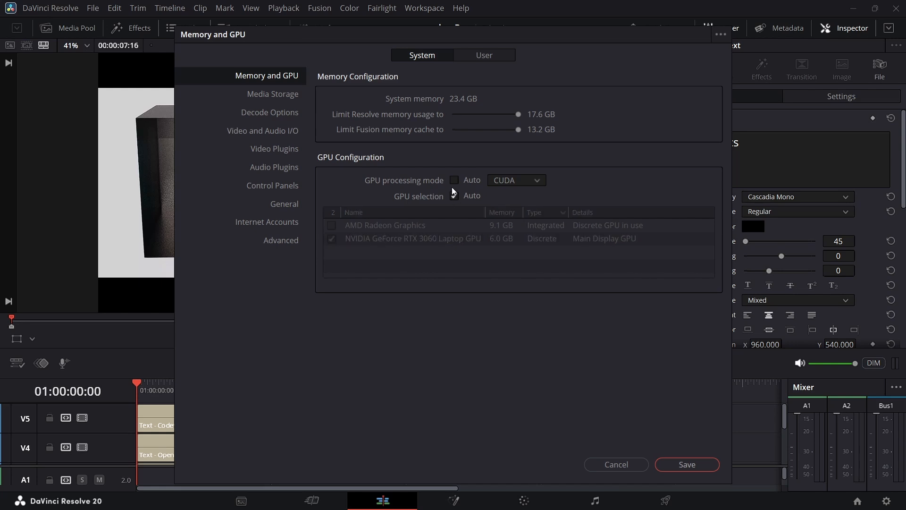
left_click(452, 182)
left_click(695, 464)
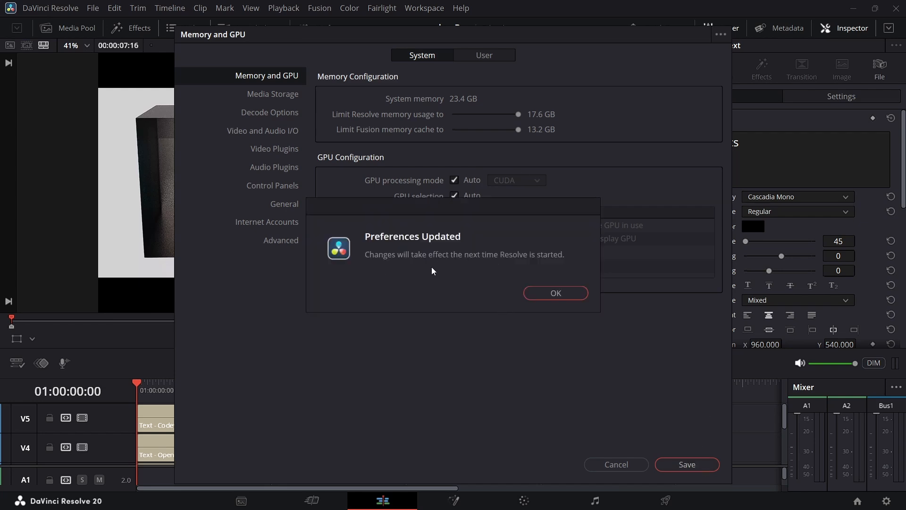
left_click(554, 293)
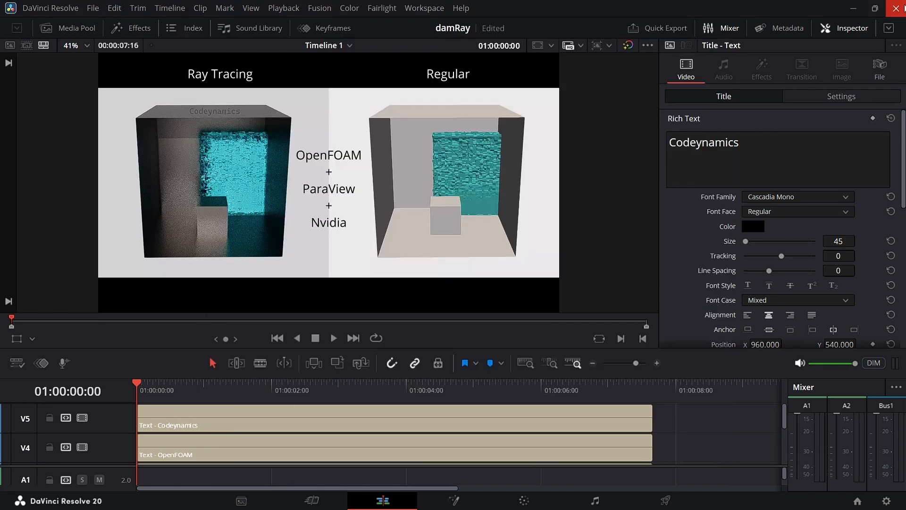
left_click(900, 8)
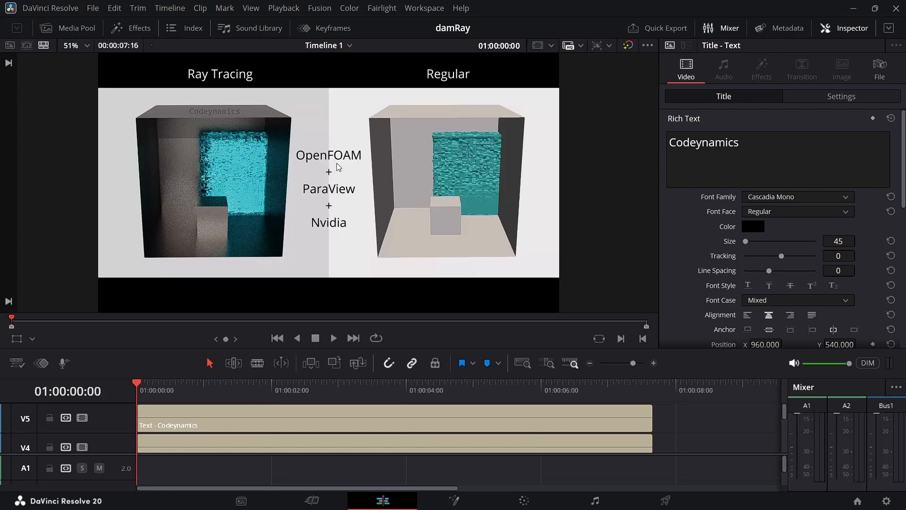
Step: Go to the Deliver page of the damRay project and name the export file GPU_render
left_click(666, 501)
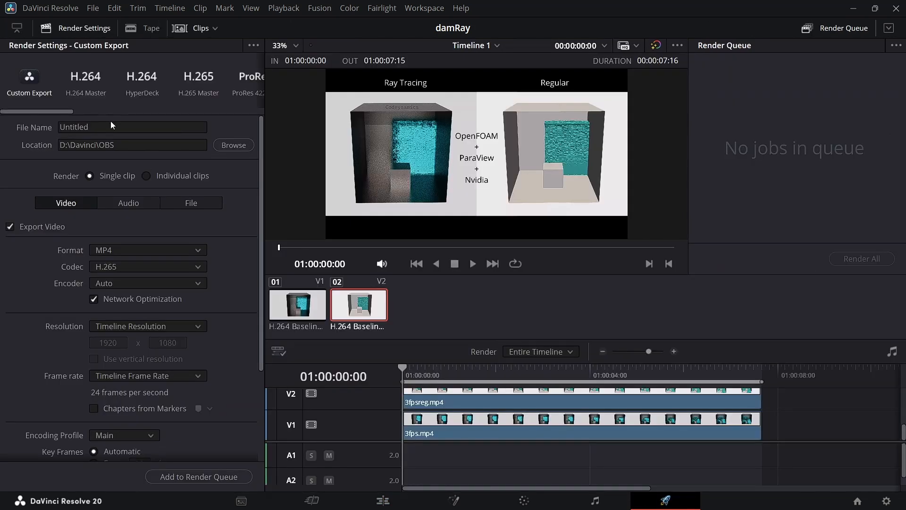
left_click(114, 126)
type("GPU")
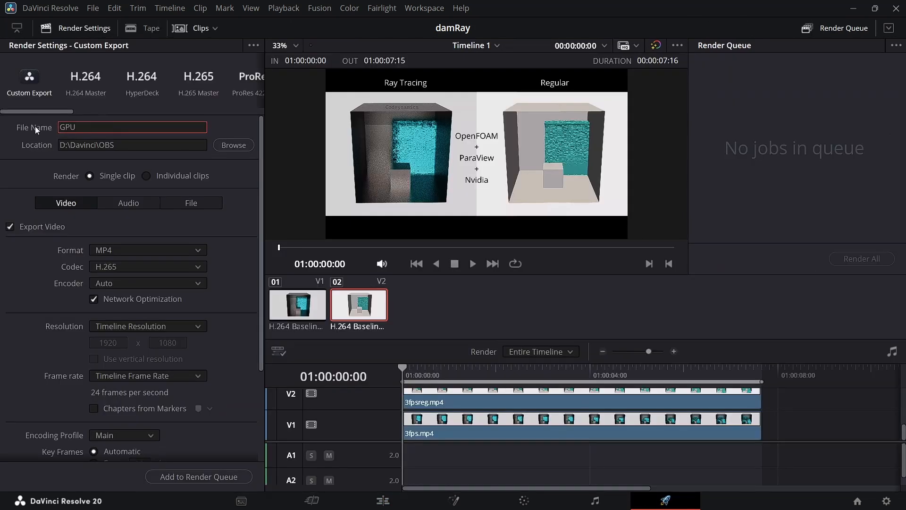
type("_render")
Step: Choose the YouTube 1080p render preset with H.264 as the video codec
left_click_drag(38, 111, 99, 112)
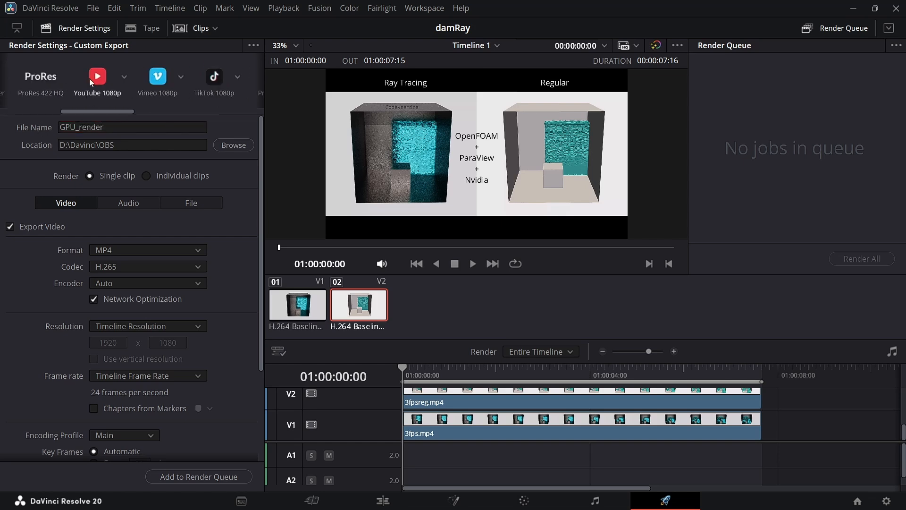
left_click(94, 78)
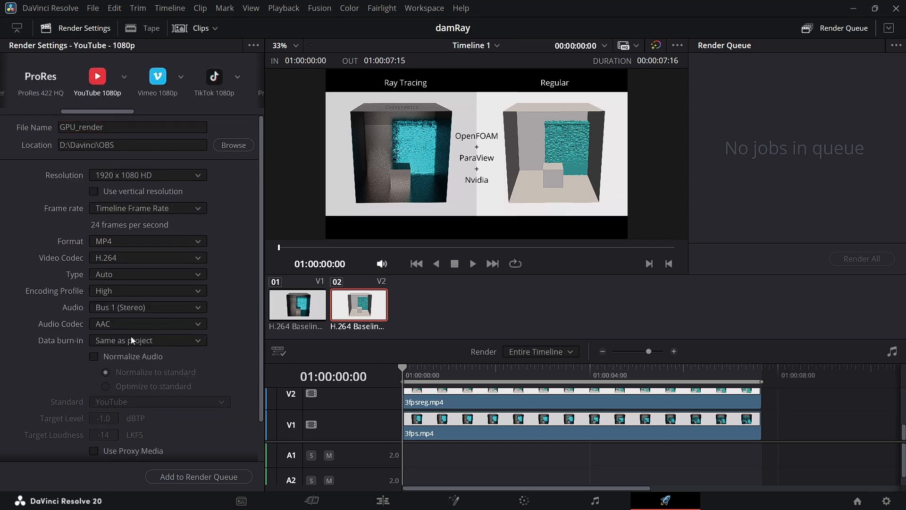
left_click(126, 258)
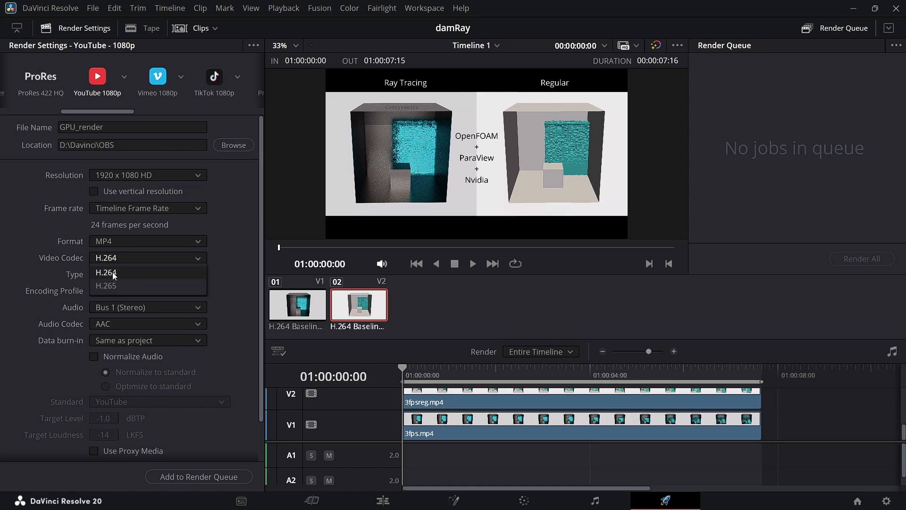
left_click(113, 274)
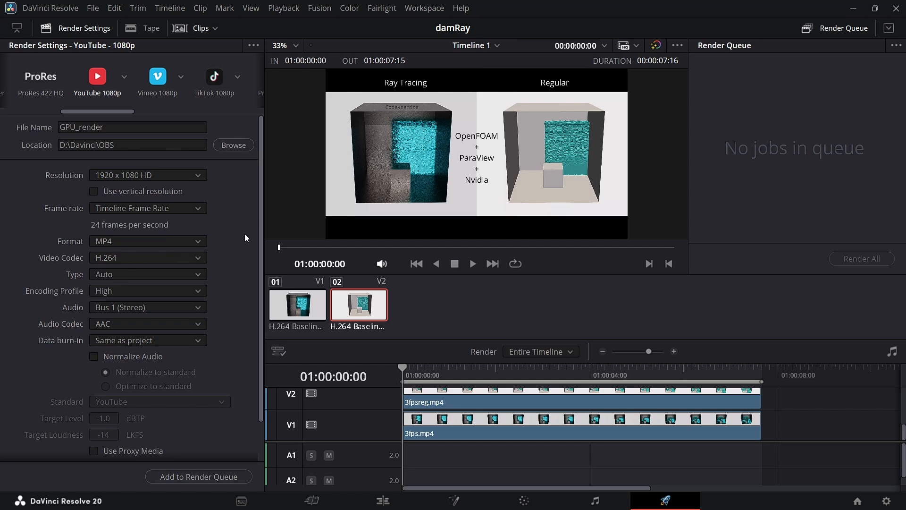
scroll(244, 234, "down", 1)
scroll(245, 234, "up", 1)
left_click(120, 262)
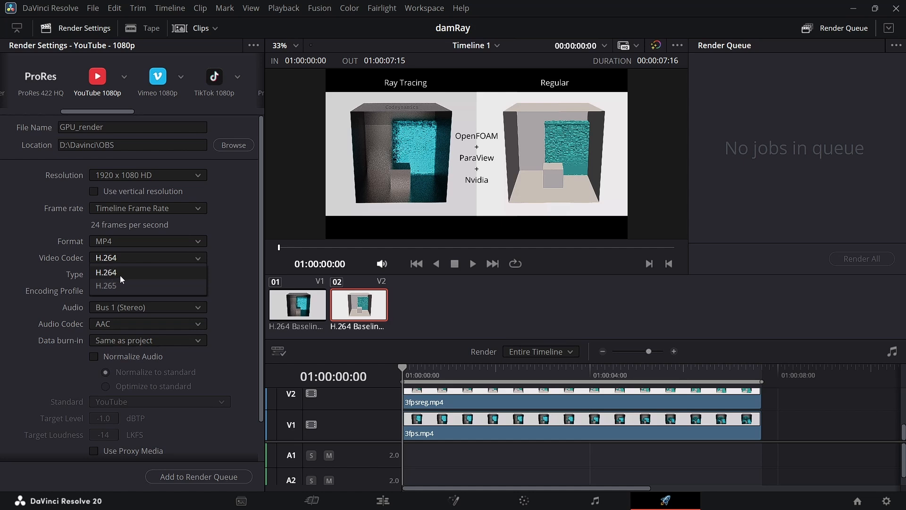
left_click(227, 240)
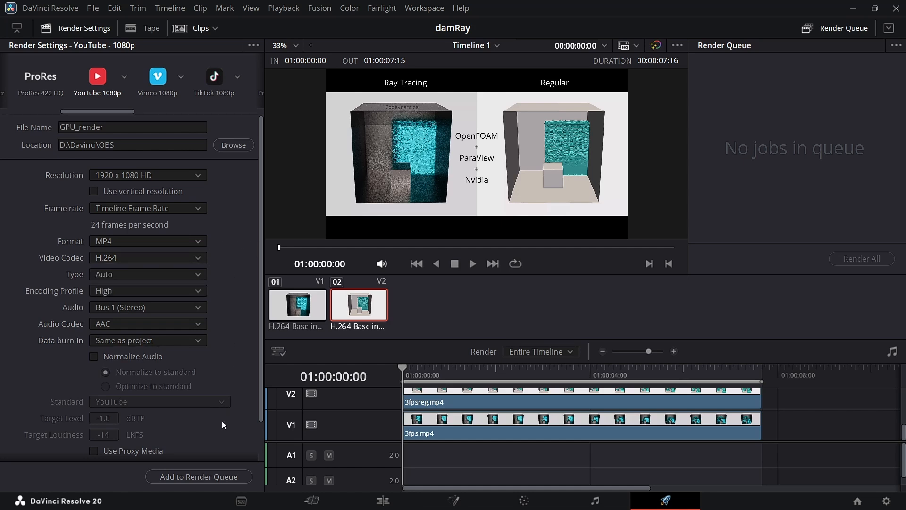
Step: Add the GPU_render export to the render queue and render all jobs
left_click(200, 477)
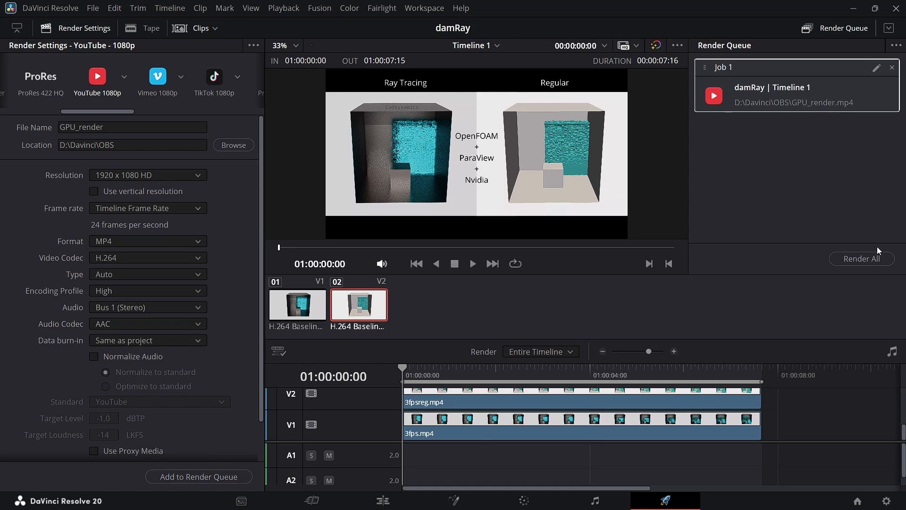
left_click(862, 259)
Step: Switch to Task Manager and arrange its window side by side with DaVinci Resolve, keeping the GPU 1 graphs in view
key("ctrl+shift+Escape")
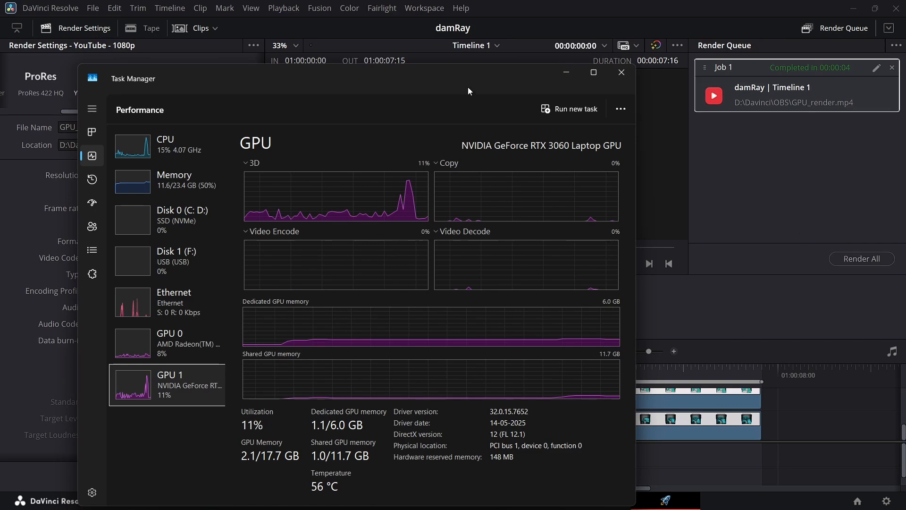
left_click_drag(468, 87, 9, 120)
left_click(733, 193)
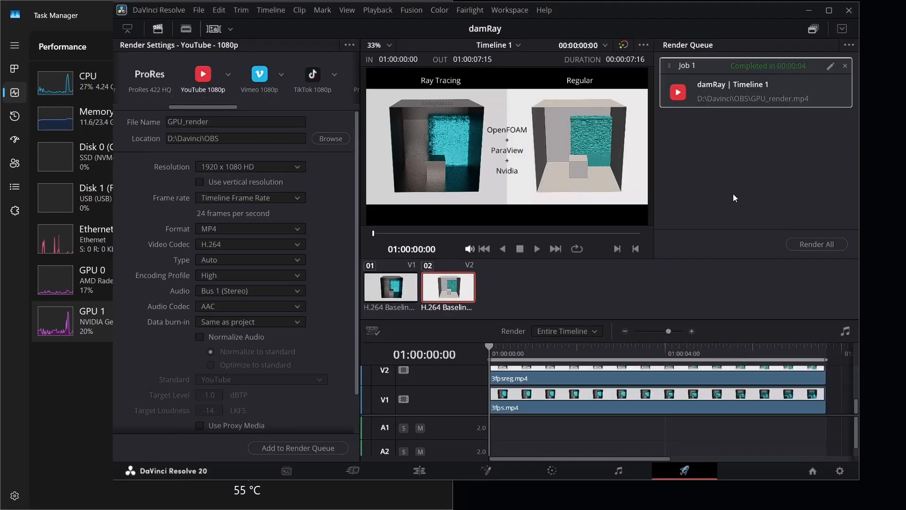
left_click(74, 380)
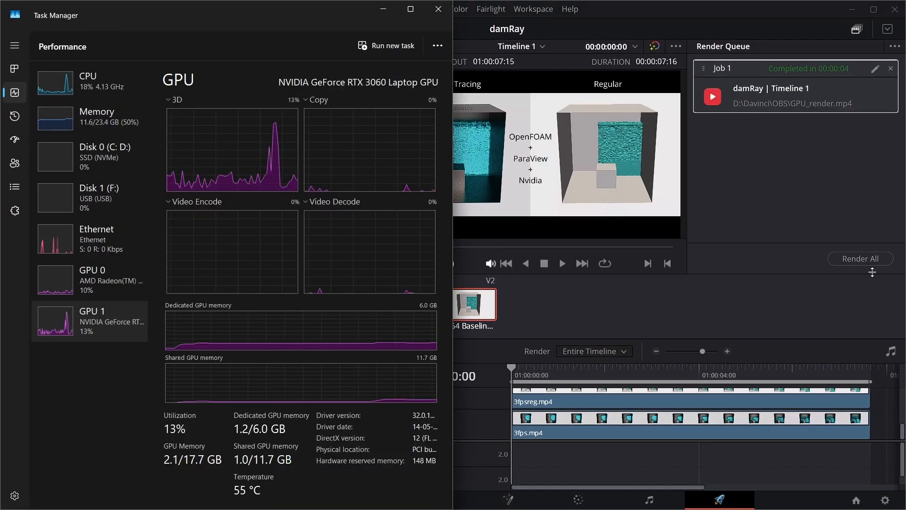
Step: Re-render the finished GPU_render job and bring Task Manager forward to watch the GPU 1 usage
left_click(872, 257)
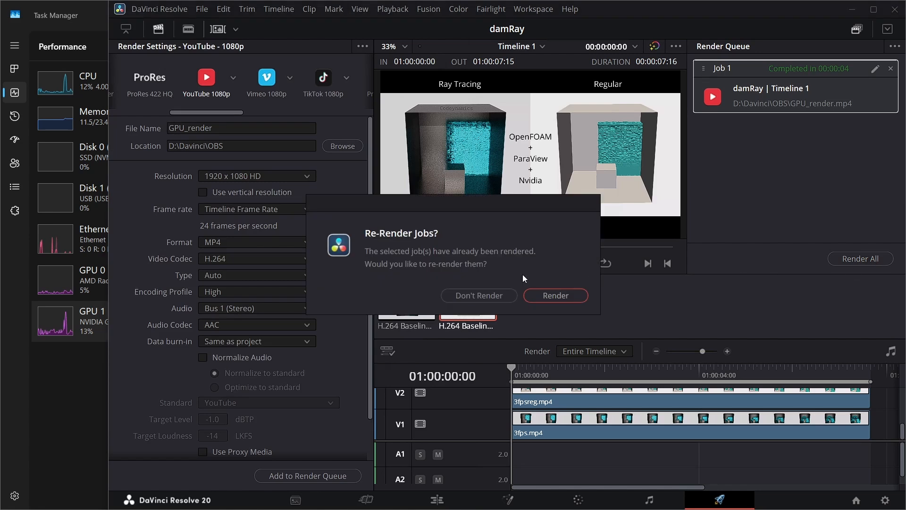
left_click(611, 293)
left_click(90, 381)
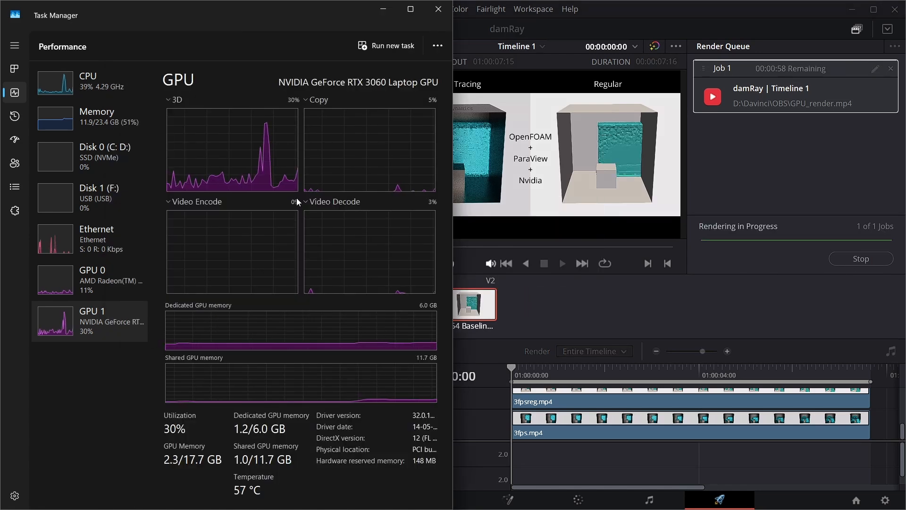